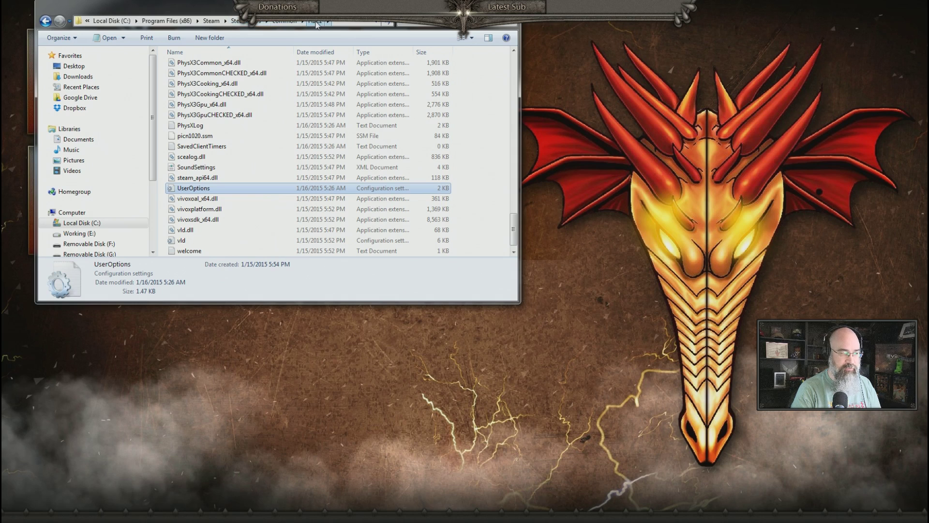
# Step: Open UserOptions.ini from the H1Z1 folder in TextPad
pyautogui.doubleClick(192, 189)
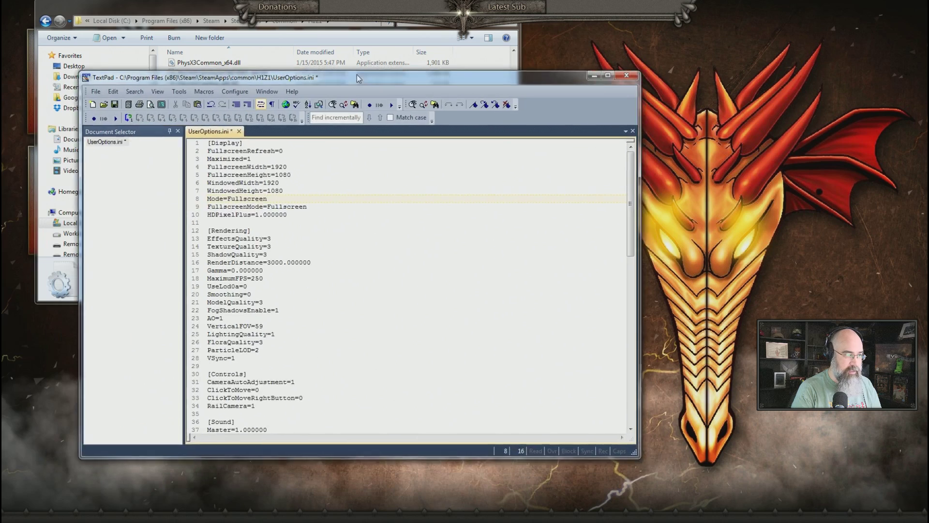
pyautogui.moveTo(359, 77); pyautogui.dragTo(385, 58)
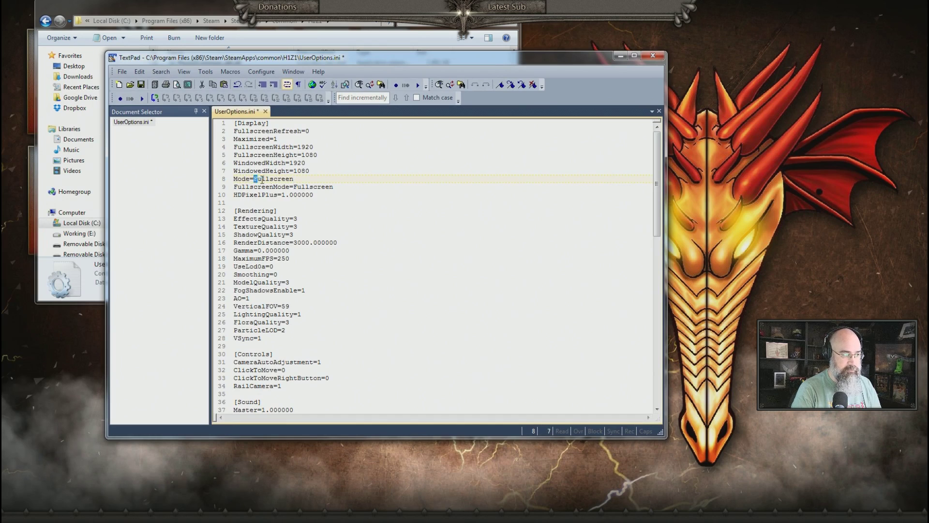
pyautogui.moveTo(254, 178); pyautogui.dragTo(295, 178)
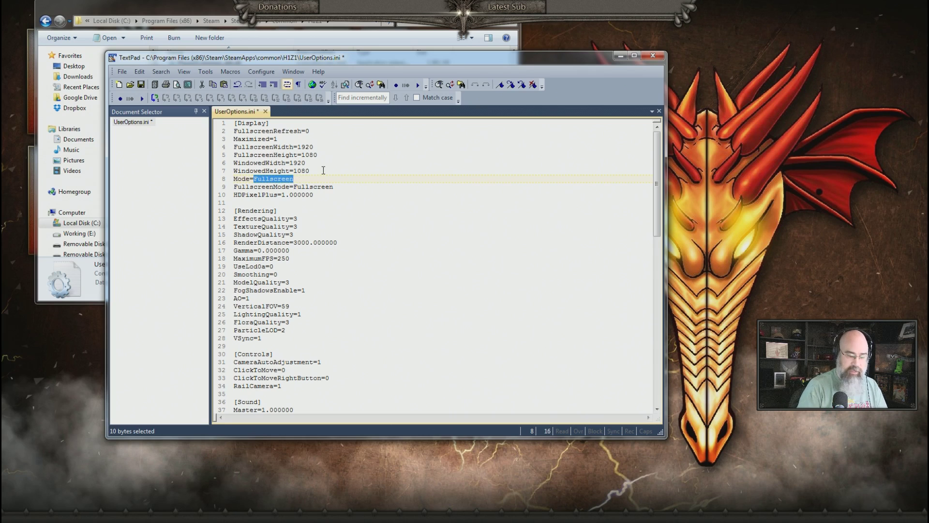
pyautogui.write('Windowed')
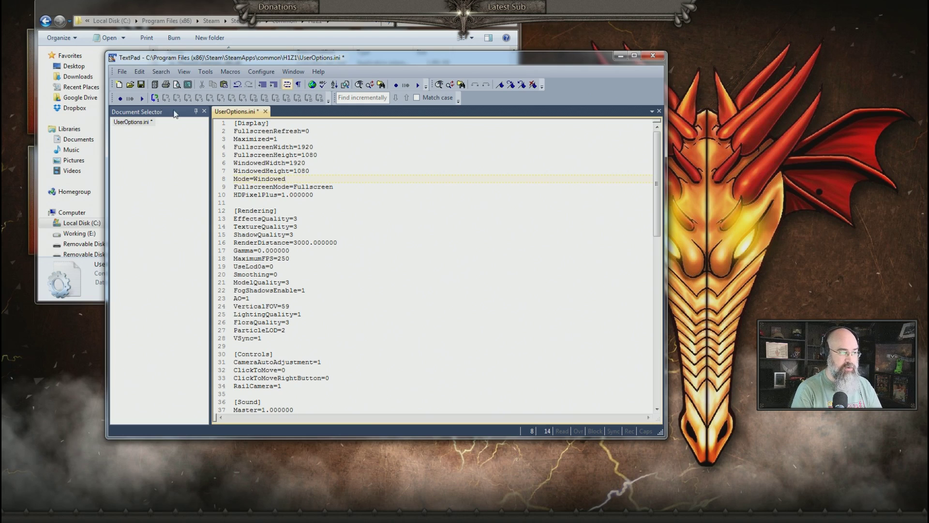
# Step: Save UserOptions.ini with line 8 reading Mode=Windowed
pyautogui.click(142, 85)
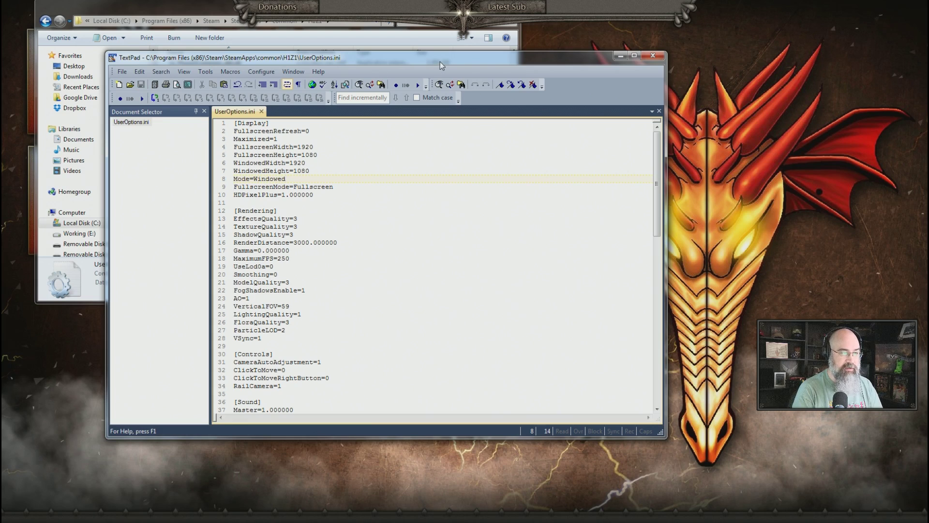